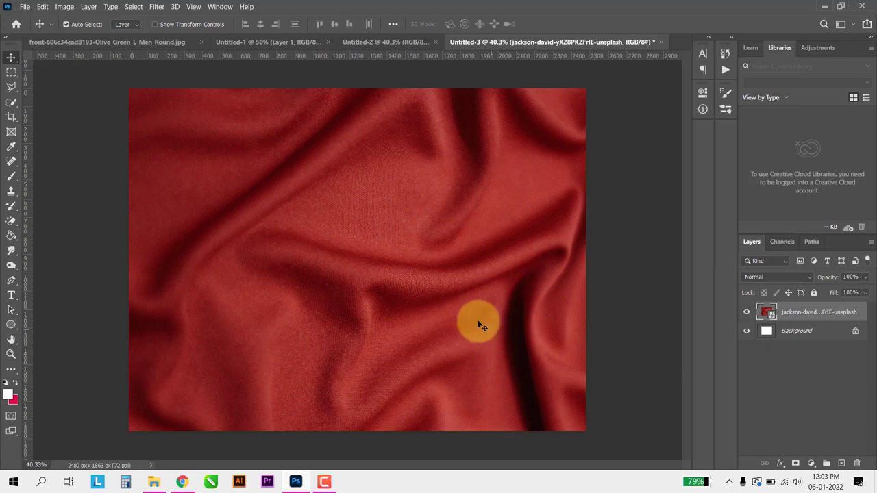
Type the word BLEND across the middle of the red fabric
scroll(337, 259, "up", 2)
scroll(337, 259, "down", 2)
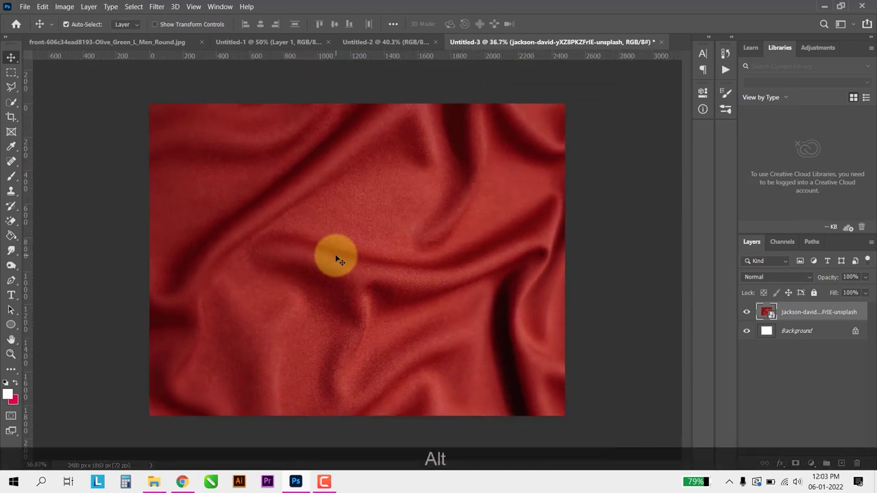
scroll(337, 259, "up", 1)
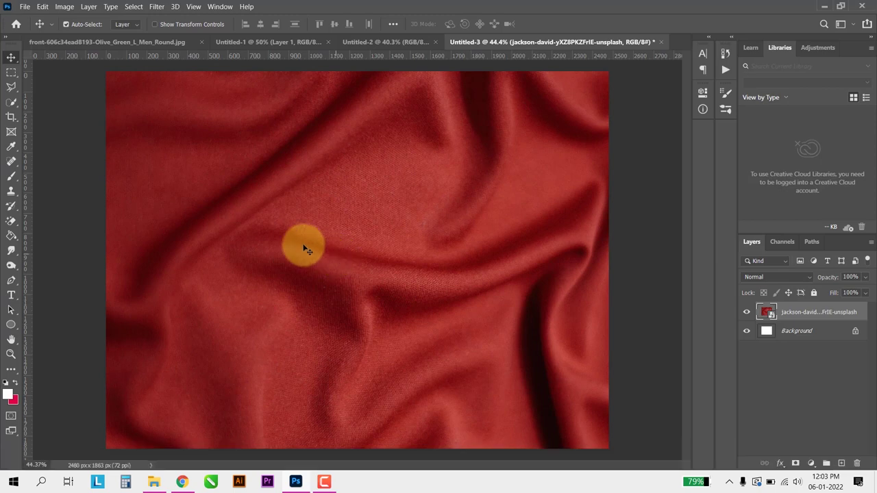
left_click(10, 296)
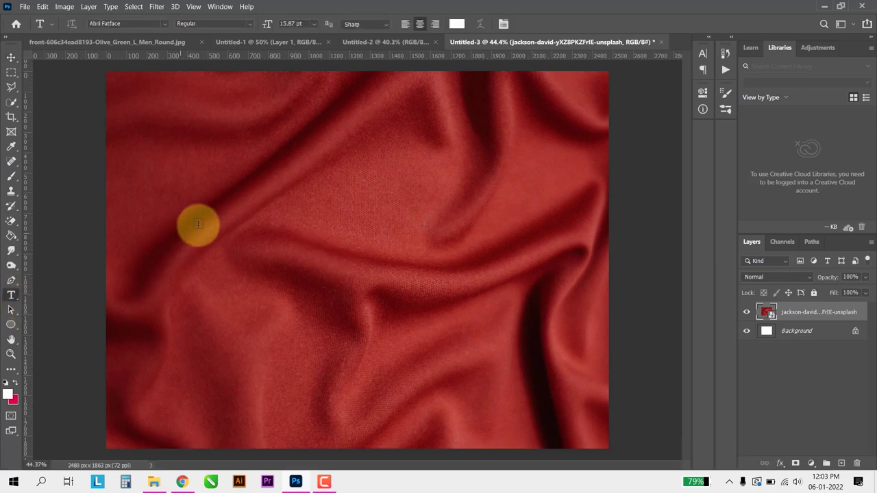
left_click(235, 226)
type("BL")
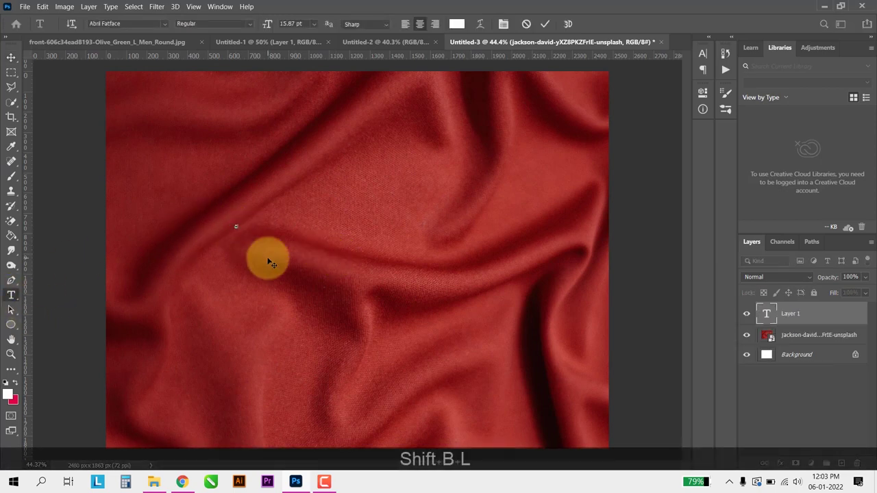
type("END")
key("ctrl+a")
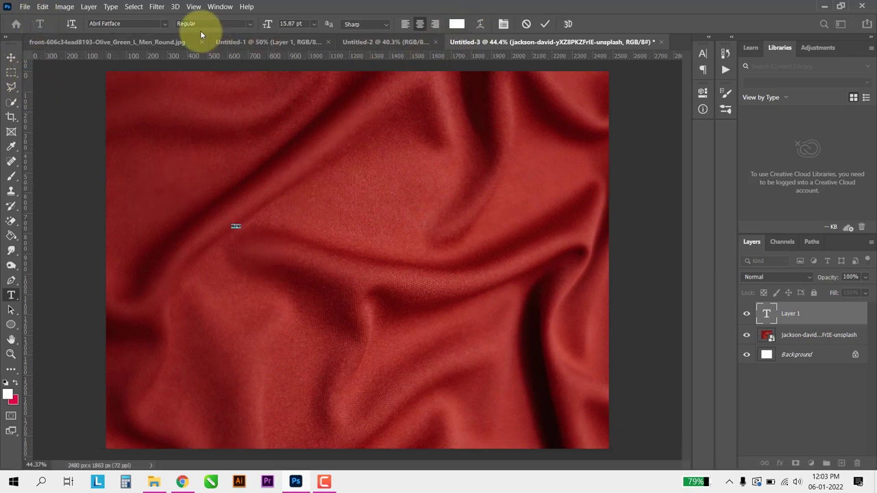
left_click(11, 58)
Scale BLEND up to about 420 pt and set its font to Montserrat Black
key("ctrl+t")
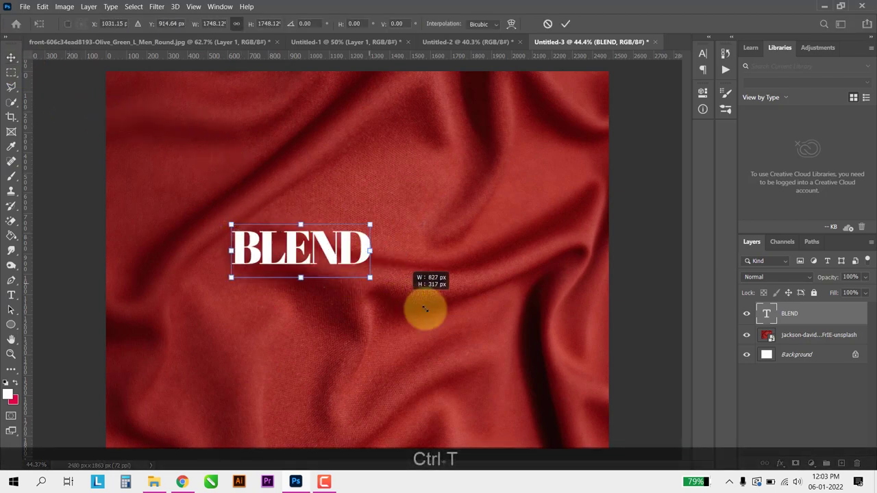
left_click_drag(235, 228, 479, 335)
double_click(392, 279)
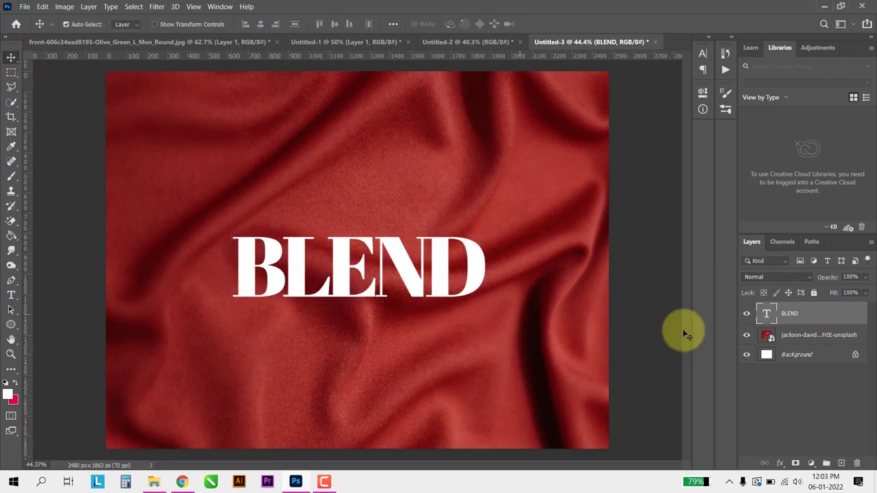
double_click(766, 313)
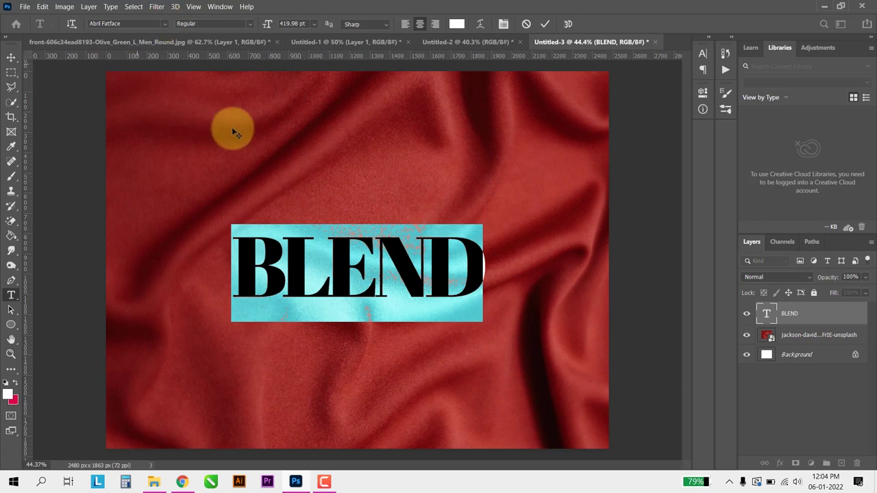
left_click(164, 23)
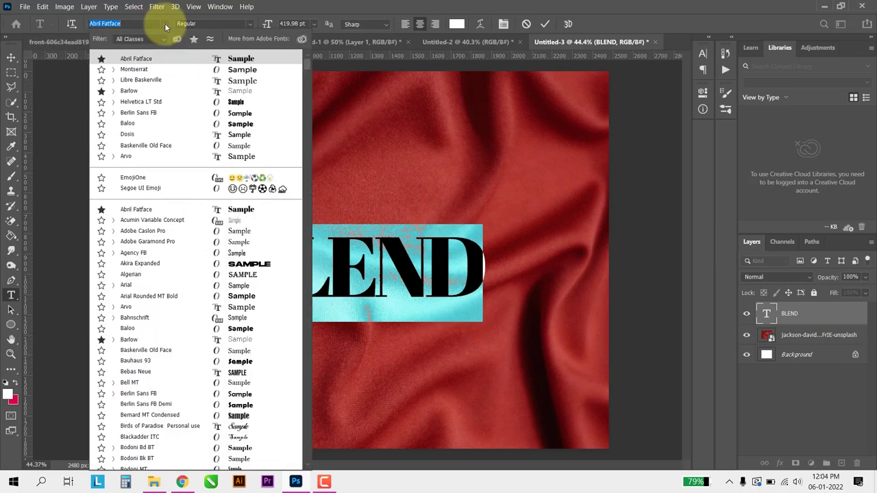
left_click(113, 70)
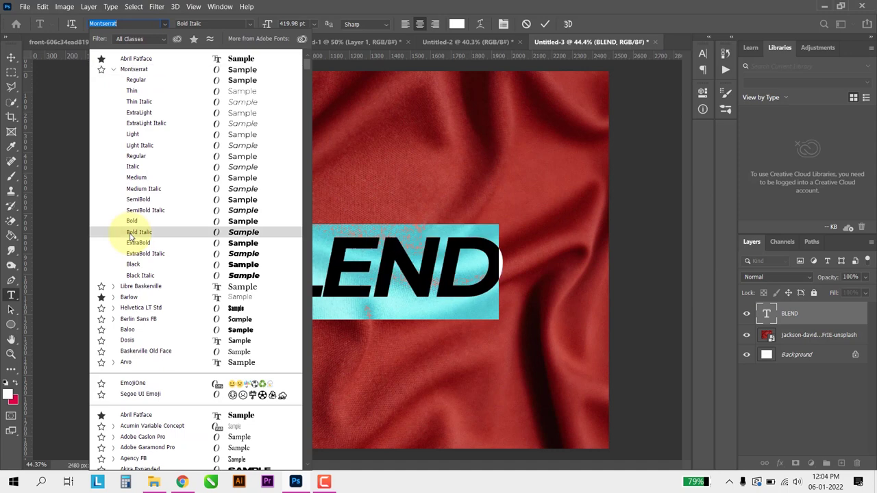
left_click(137, 264)
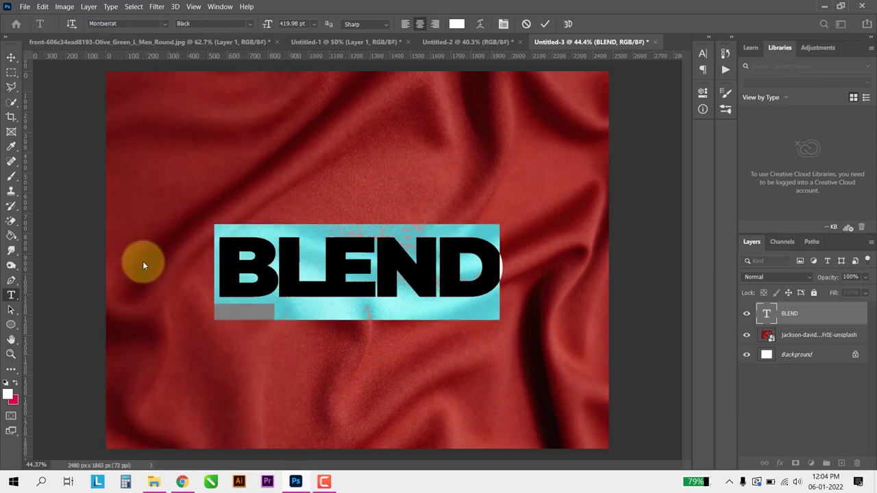
left_click(11, 57)
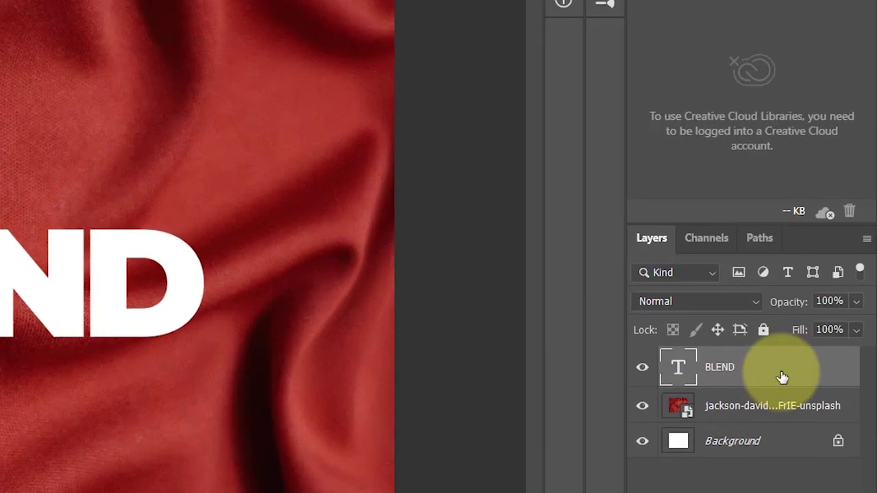
Convert the BLEND layer to a smart object and merge the fabric photo with Background
right_click(818, 315)
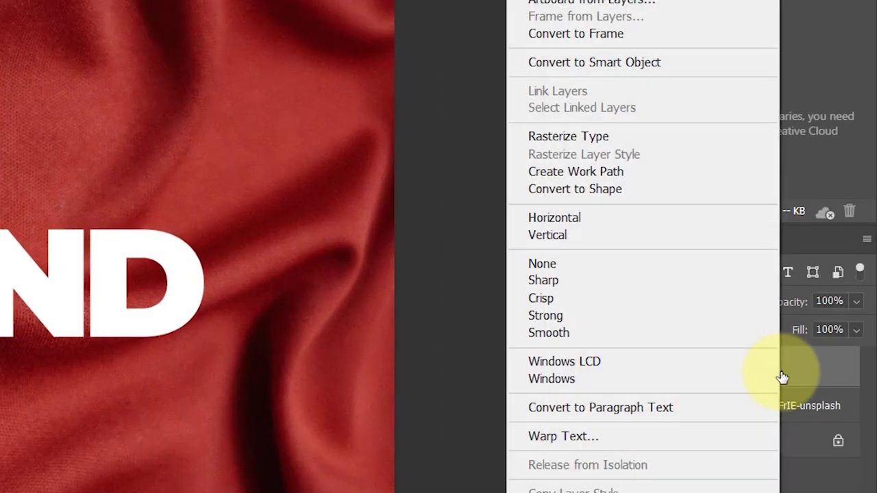
left_click(611, 67)
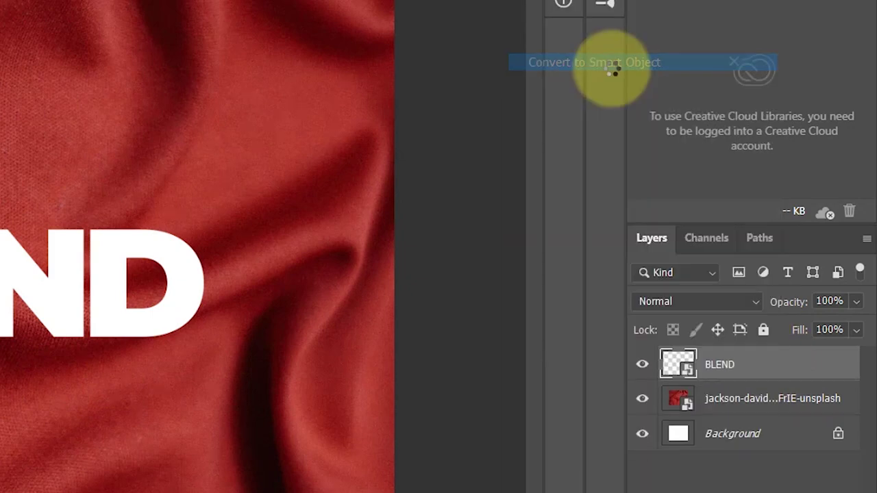
left_click(745, 439)
left_click(742, 405)
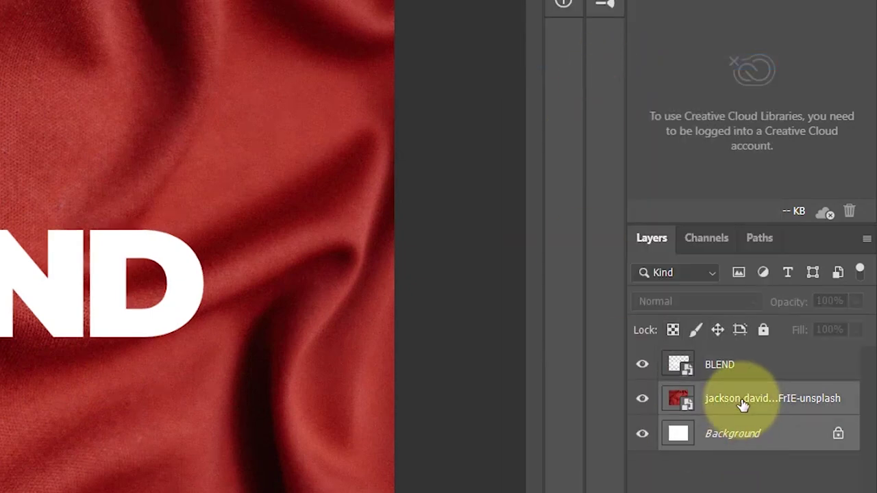
right_click(743, 405)
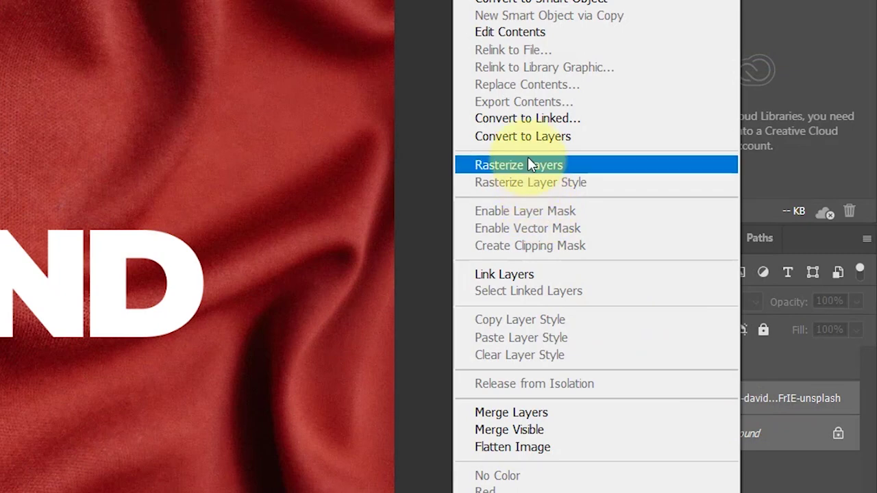
left_click(549, 414)
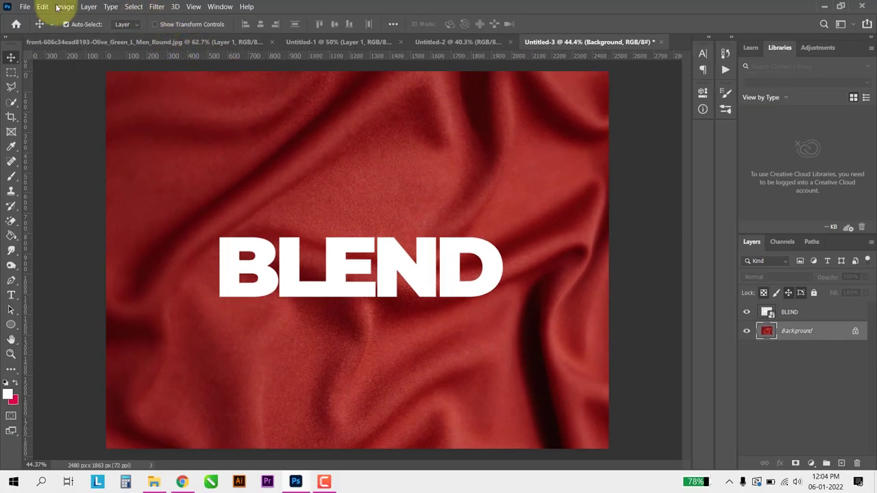
Duplicate the Background layer into a new document named BLENDS
right_click(829, 332)
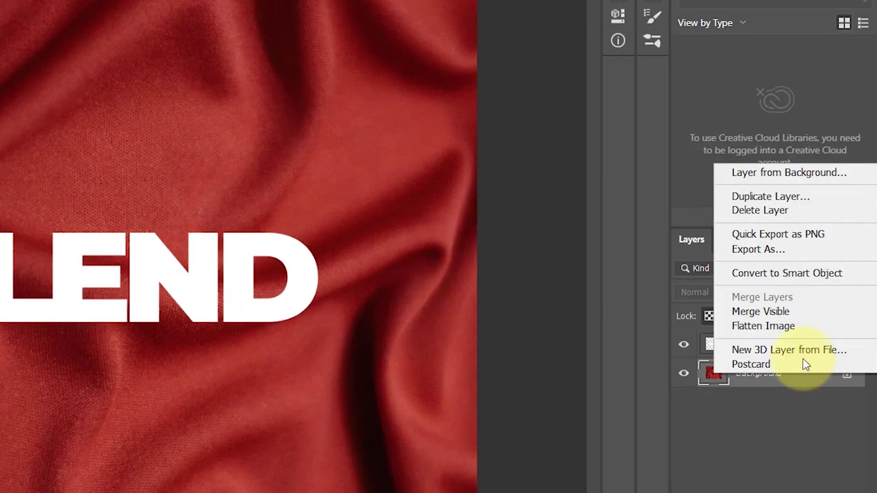
left_click(721, 197)
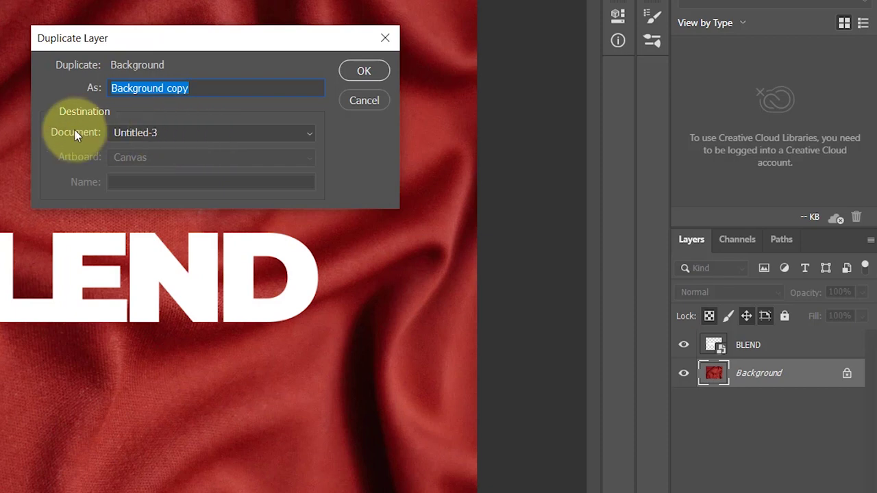
left_click(172, 137)
left_click(155, 210)
left_click(153, 178)
type("BLENDS")
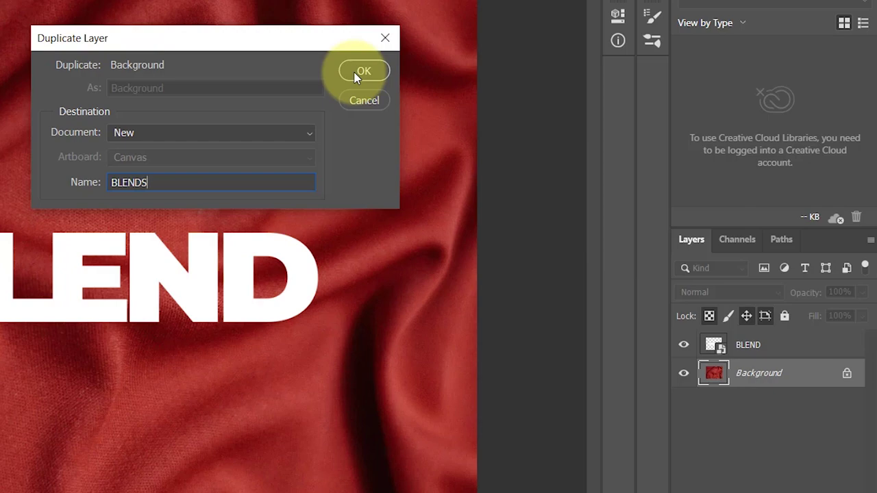
left_click(356, 77)
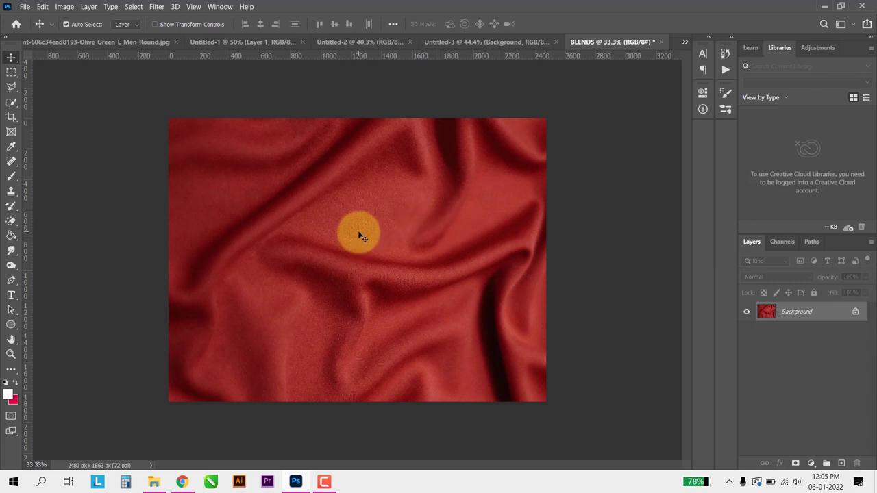
Make the BLENDS fabric copy black-and-white
scroll(349, 234, "up", 3, "alt")
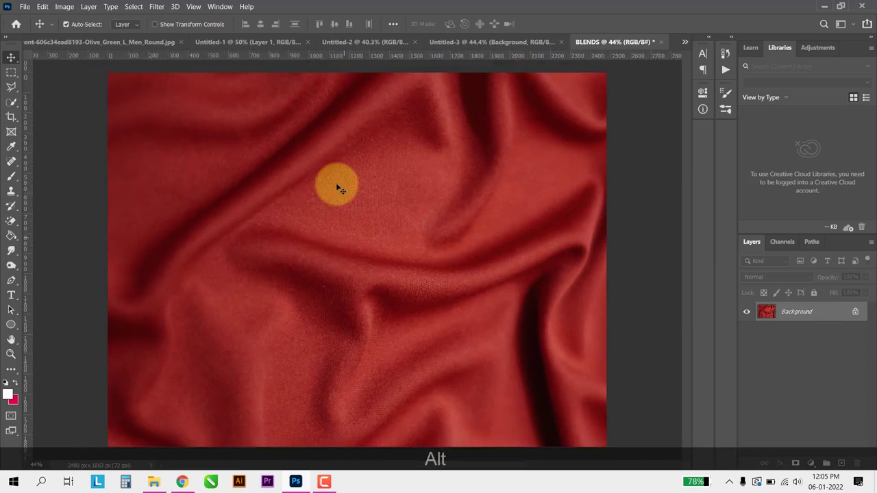
left_click(64, 7)
mouse_move(100, 48)
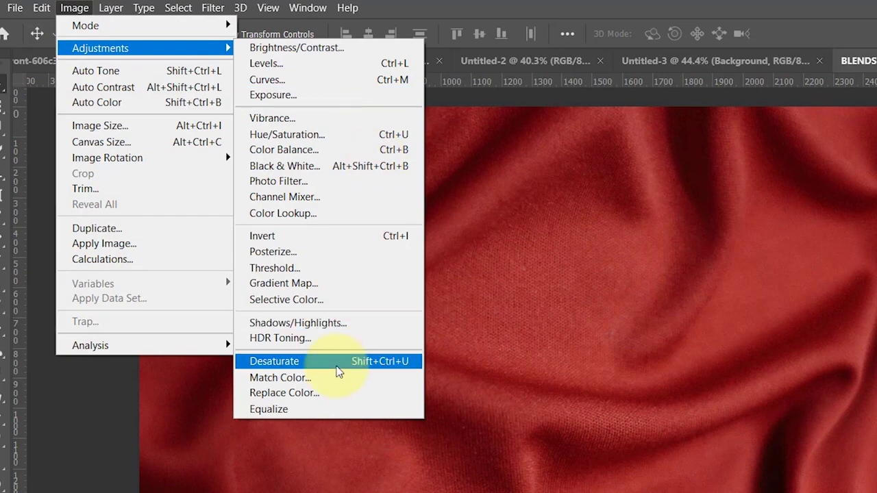
left_click(337, 367)
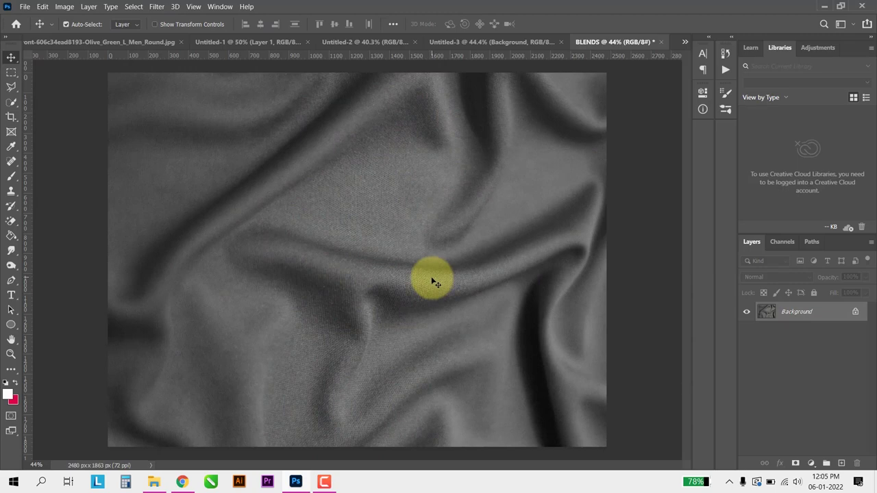
Apply a Gaussian Blur with a 40-pixel radius to the grey fabric
left_click(156, 7)
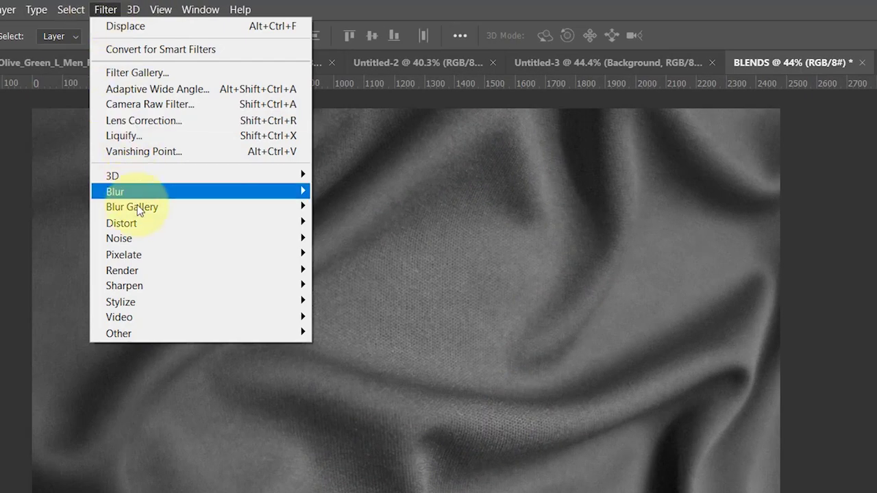
mouse_move(199, 192)
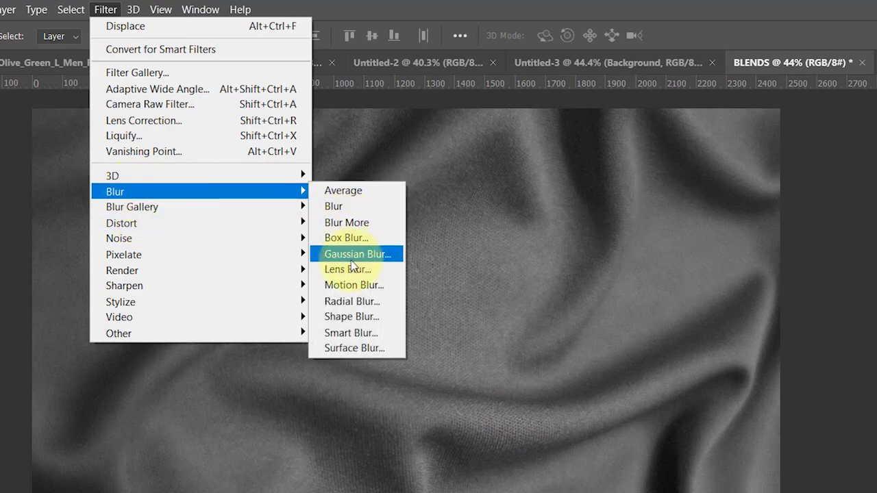
left_click(351, 256)
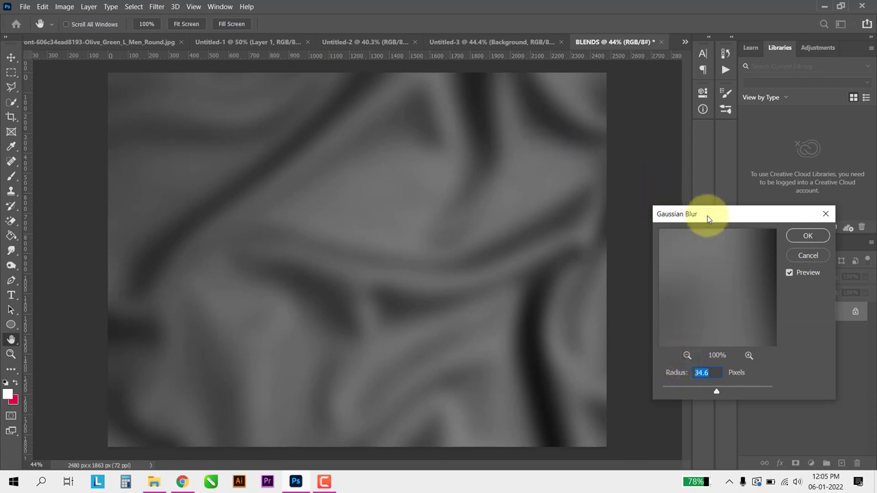
left_click_drag(708, 217, 559, 161)
left_click(538, 300)
left_click(537, 299)
left_click(537, 299)
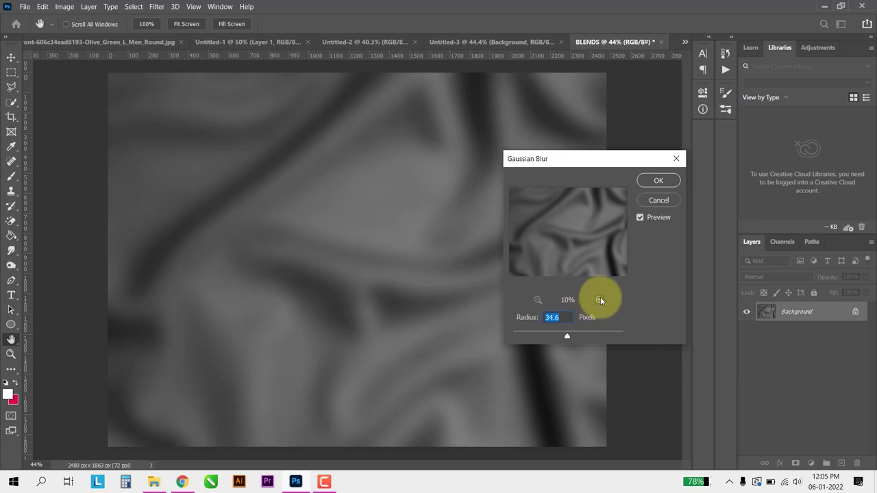
left_click(600, 299)
left_click(537, 299)
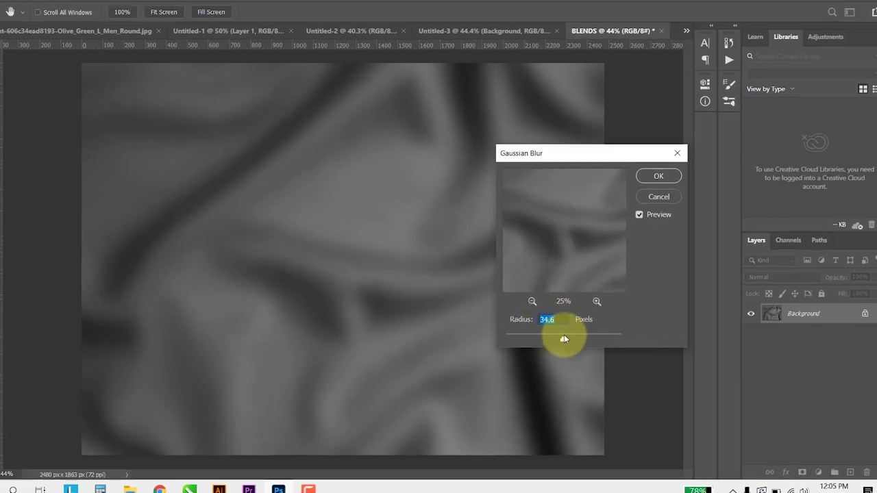
mouse_move(565, 335)
left_mouse_down()
mouse_move(524, 335)
mouse_move(487, 352)
mouse_move(510, 350)
left_mouse_up()
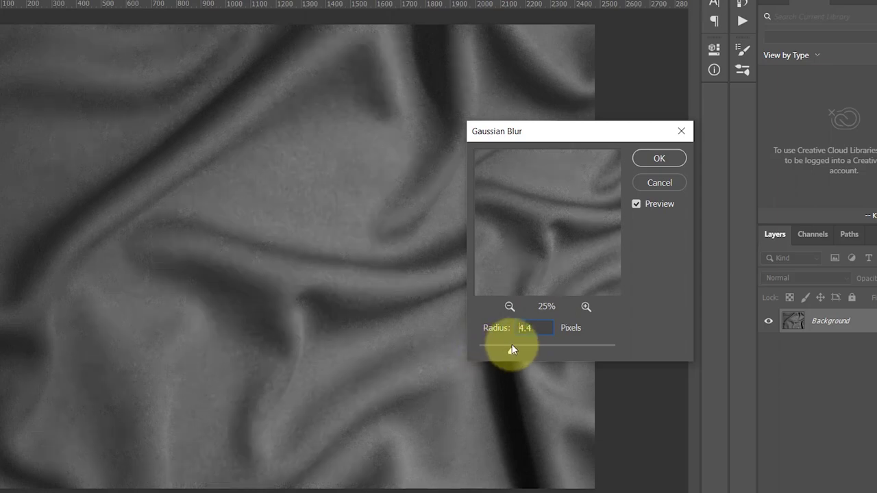
left_click_drag(513, 343, 523, 341)
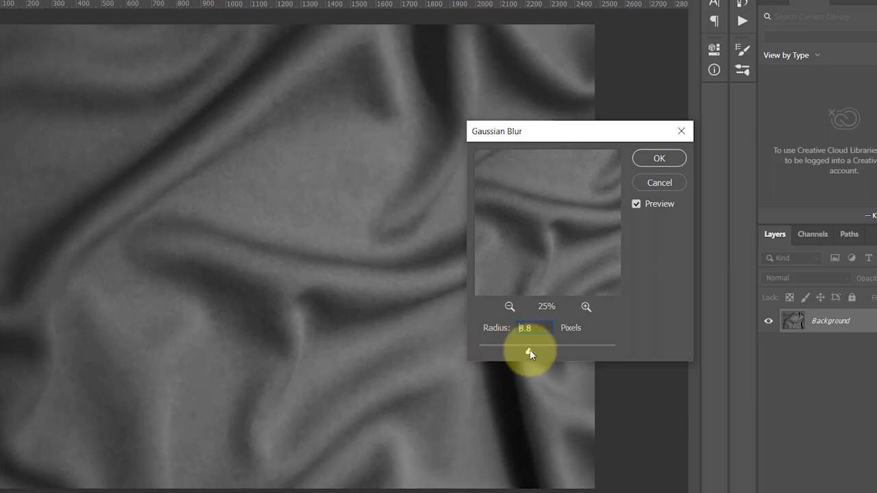
left_click_drag(532, 352, 545, 354)
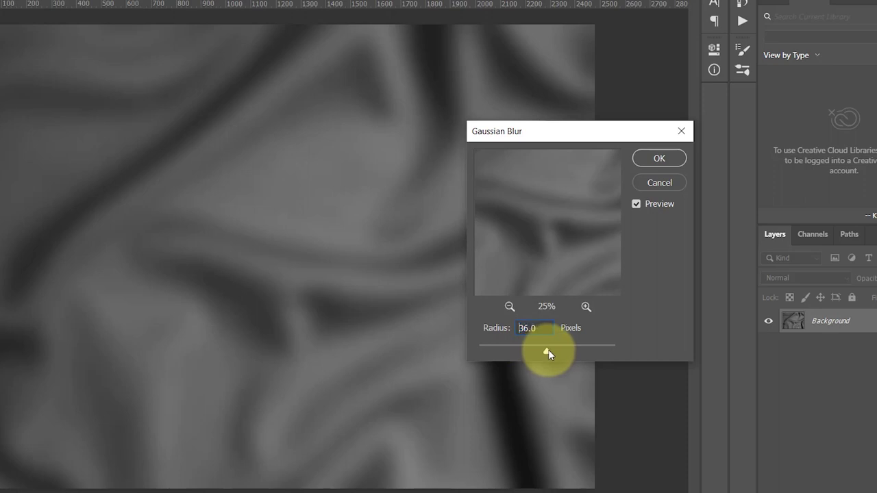
left_click_drag(548, 350, 548, 350)
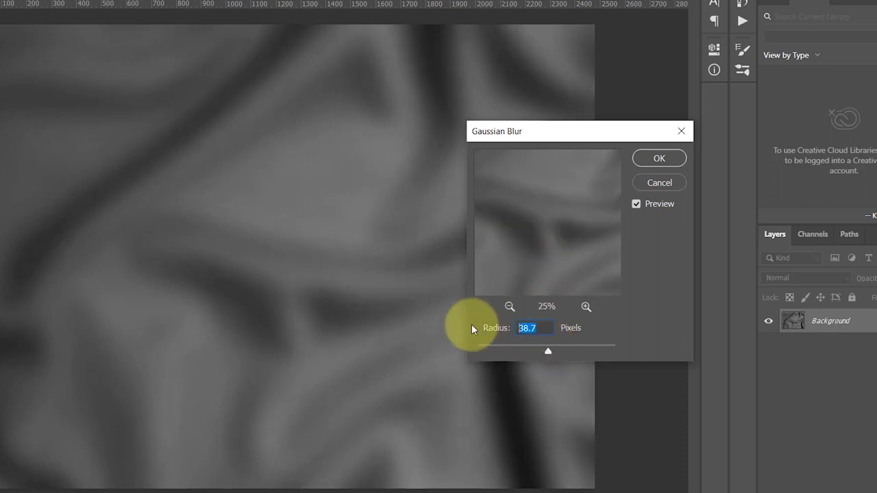
type("40")
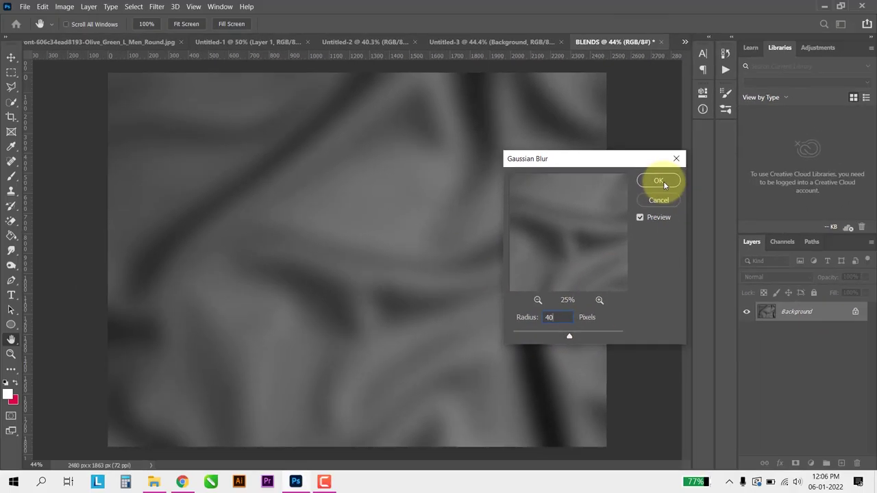
left_click(658, 181)
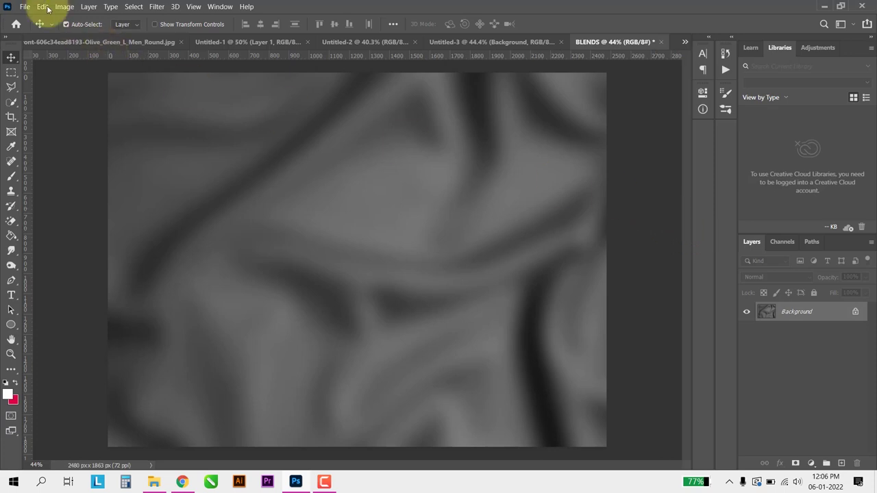
Save the blurred fabric to the computer as the Photoshop file BLENDS.psd
key("ctrl+shift")
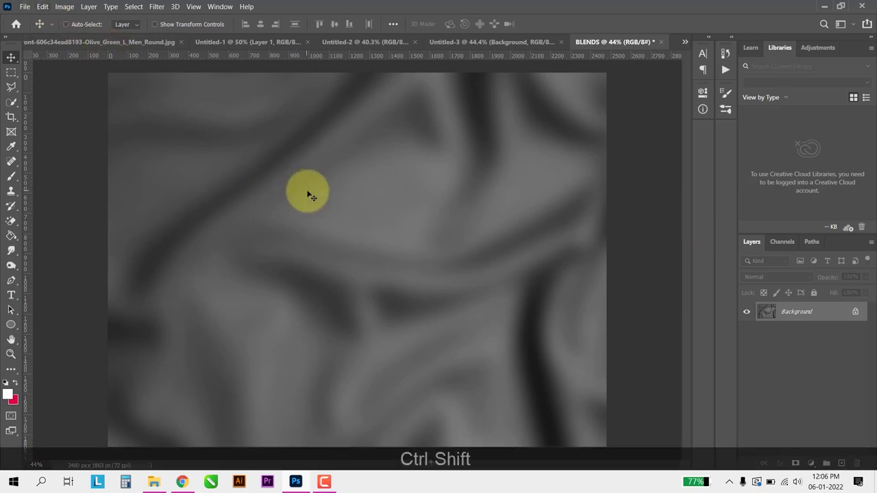
key("ctrl+shift+s")
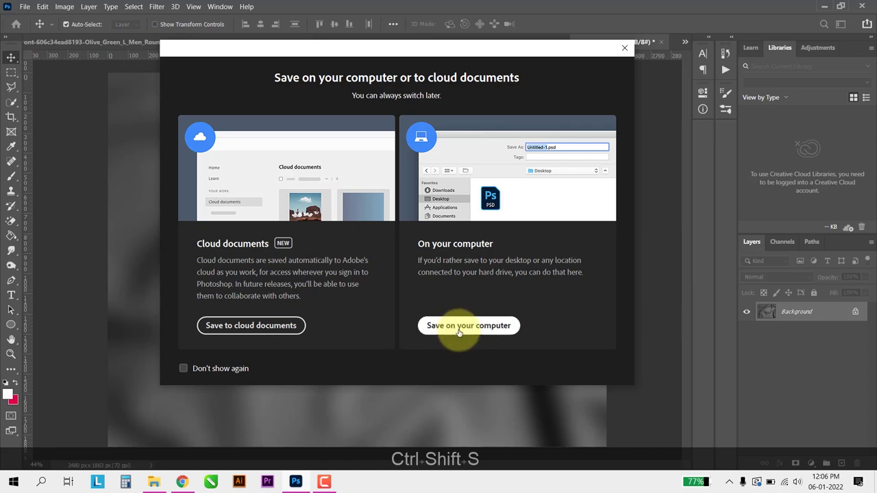
left_click(458, 329)
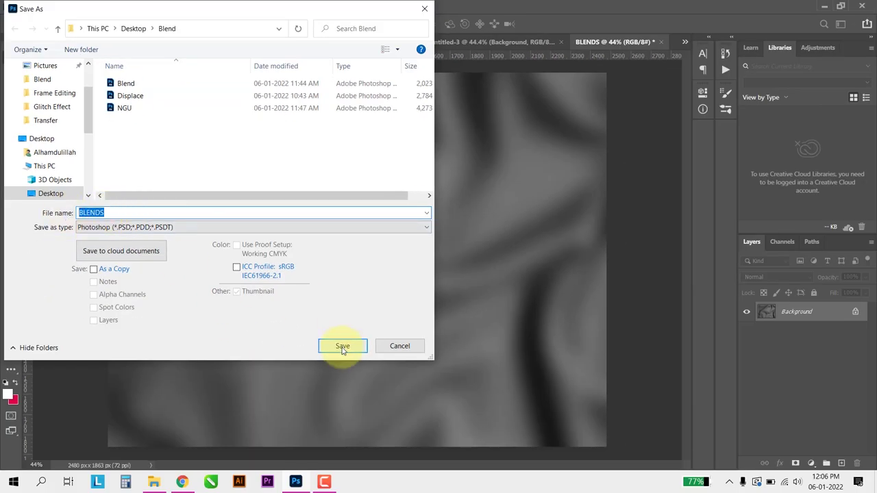
left_click(343, 347)
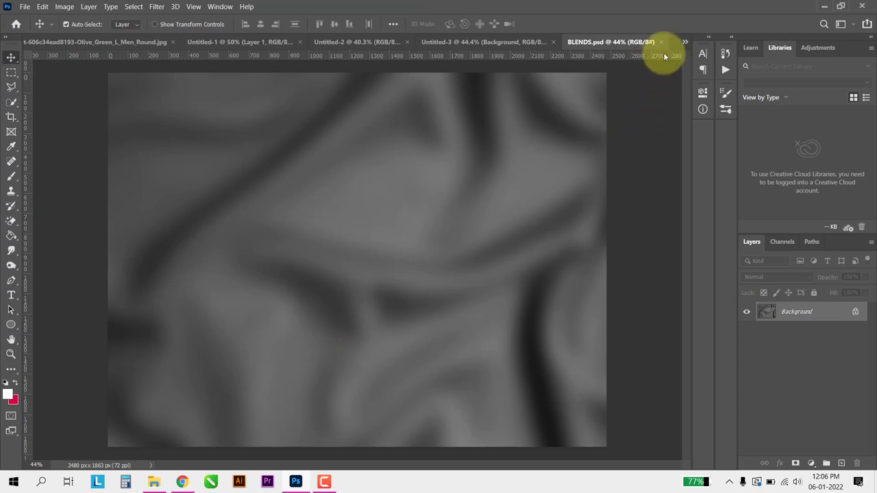
Close BLENDS.psd, nudge BLEND slightly upward, and enlarge it from its centre
left_click(662, 42)
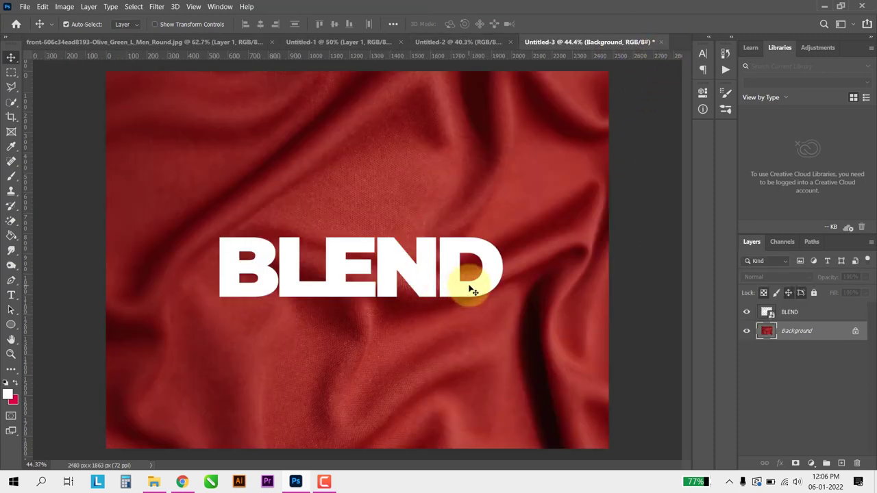
left_click_drag(452, 278, 452, 269)
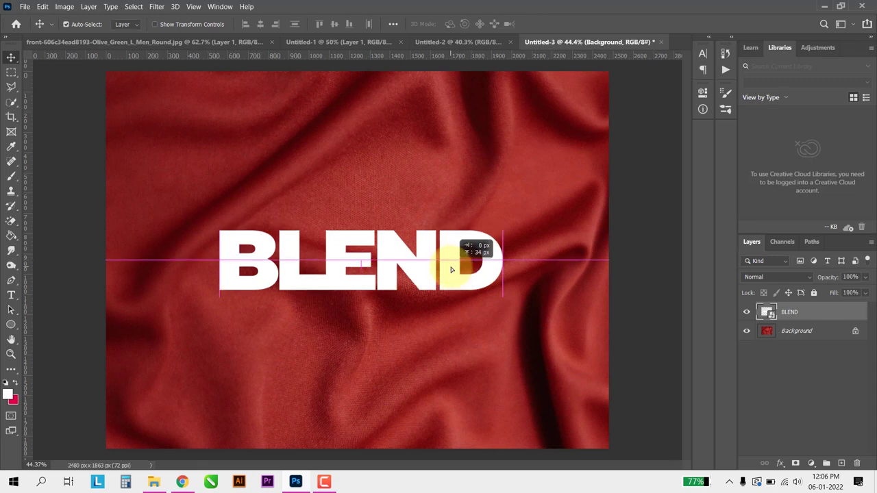
key("ctrl+t")
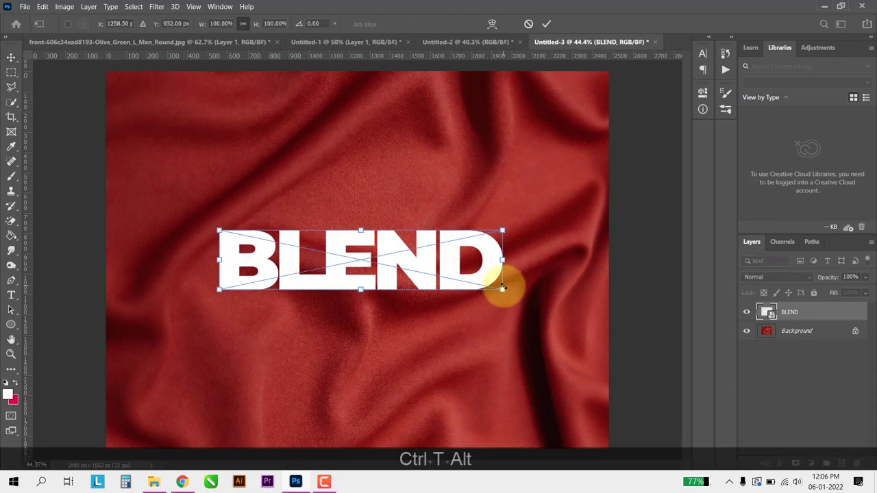
left_click_drag(502, 290, 521, 294)
double_click(466, 265)
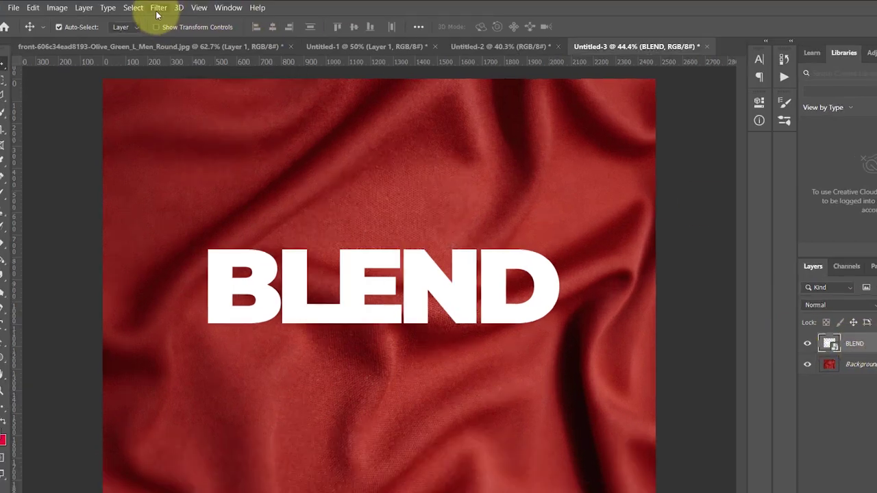
Apply Displace at horizontal and vertical scale 20, using BLENDS.psd as the map
left_click(157, 7)
mouse_move(182, 225)
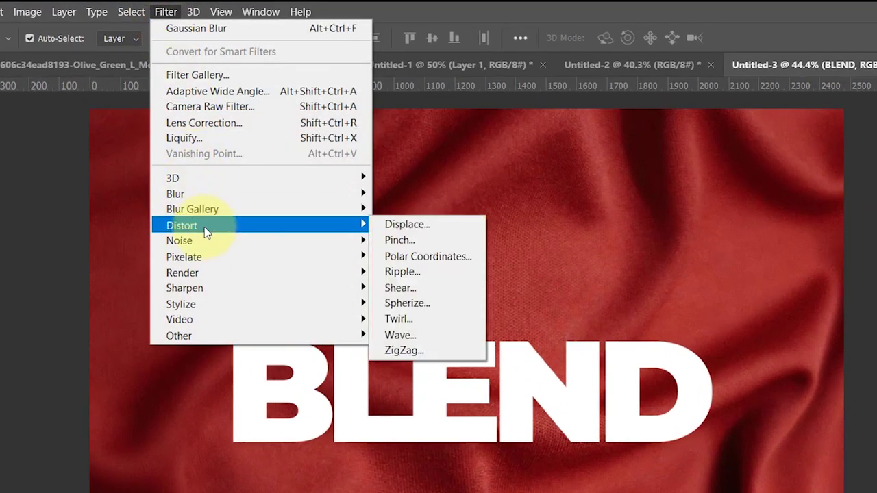
left_click(430, 228)
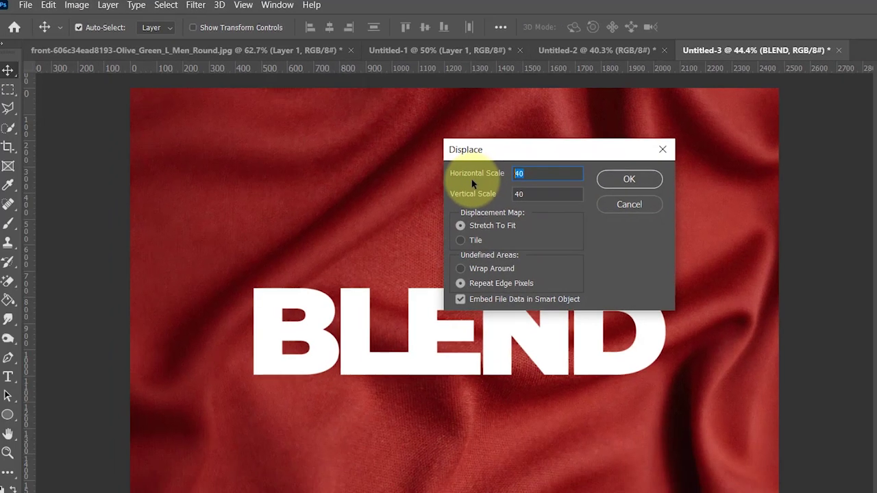
type("20")
key("Tab")
type("20")
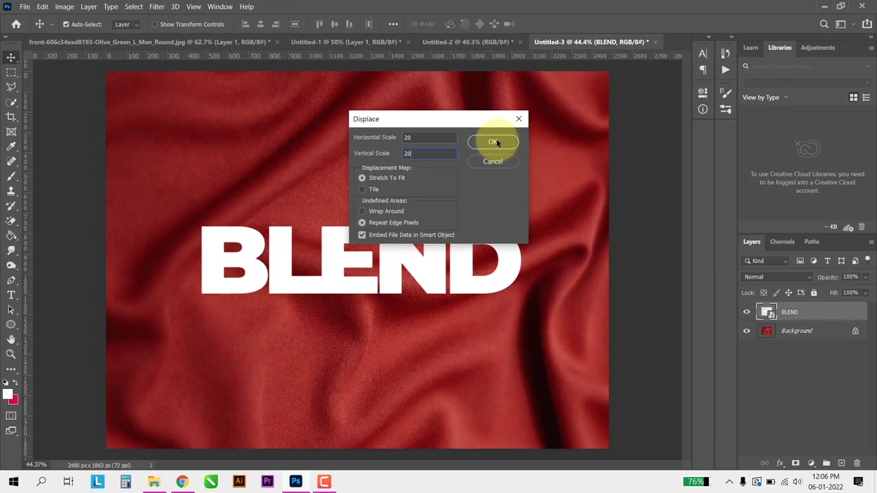
left_click(634, 180)
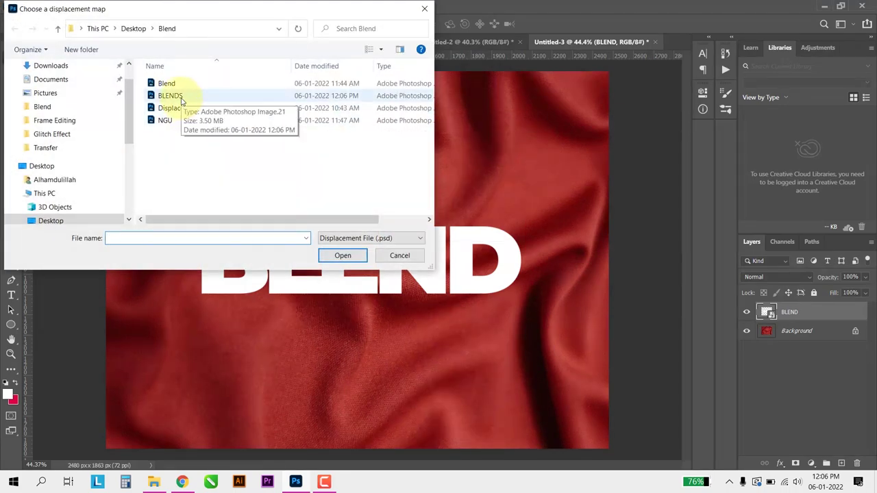
left_click(181, 102)
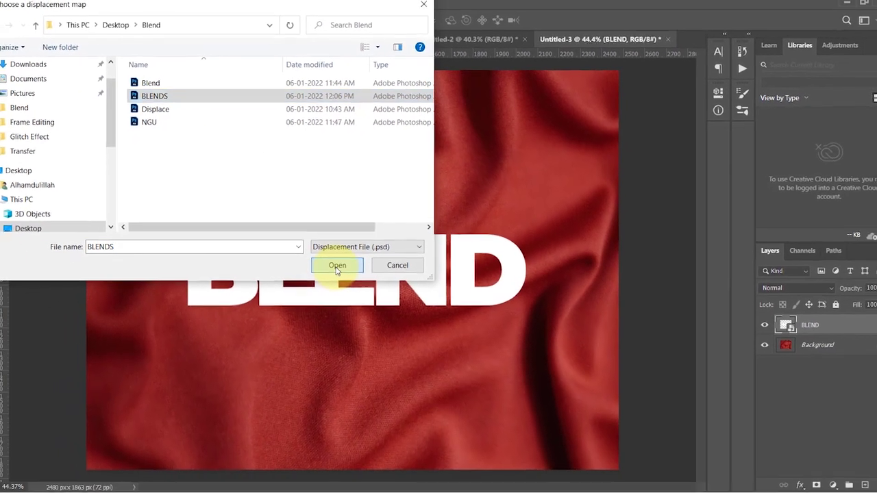
left_click(323, 292)
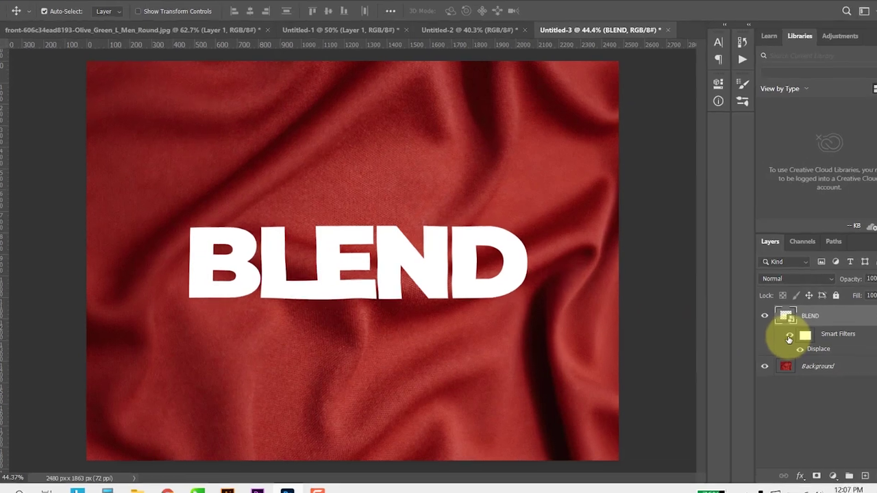
Toggle the Displace smart filter off and on to compare flat and warped text
left_click(789, 336)
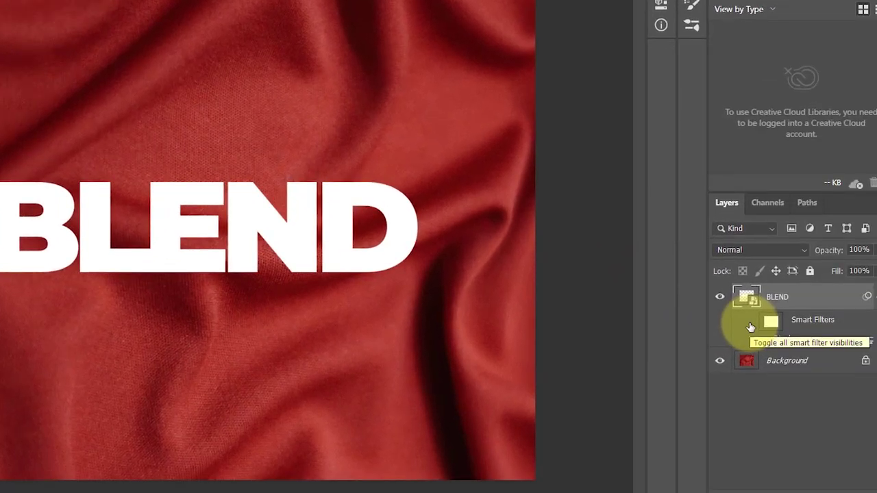
left_click(750, 324)
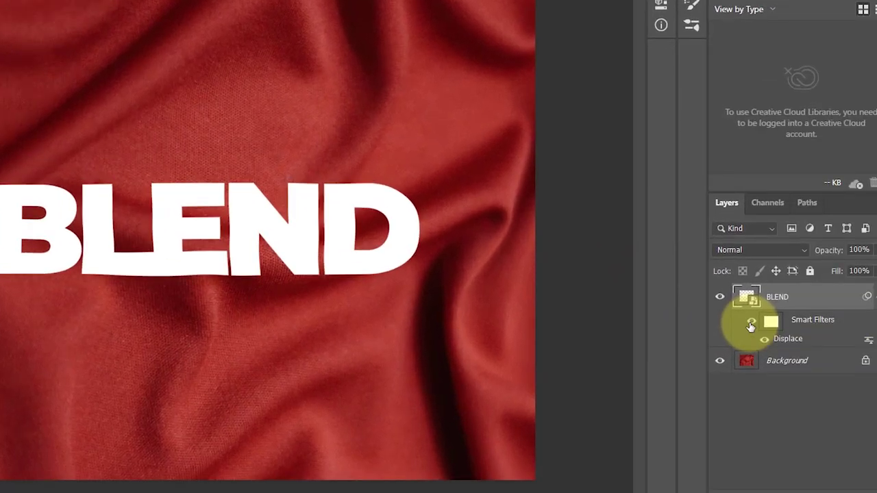
left_click(750, 325)
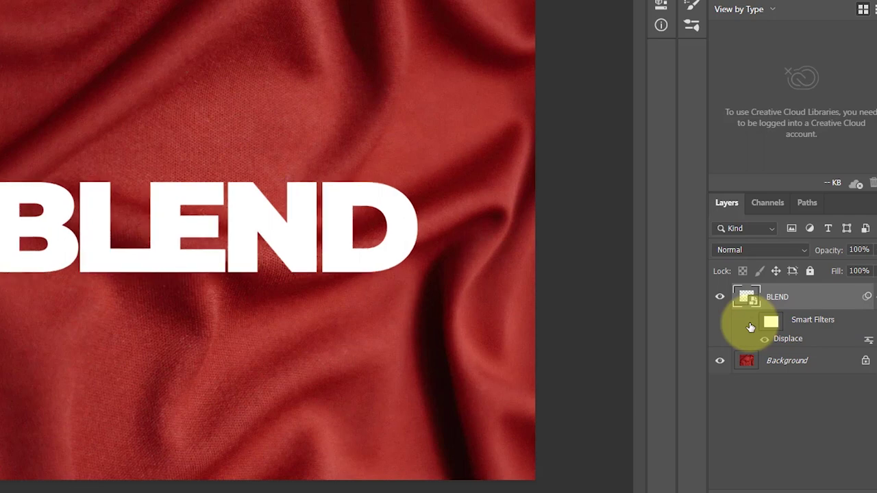
left_click(750, 325)
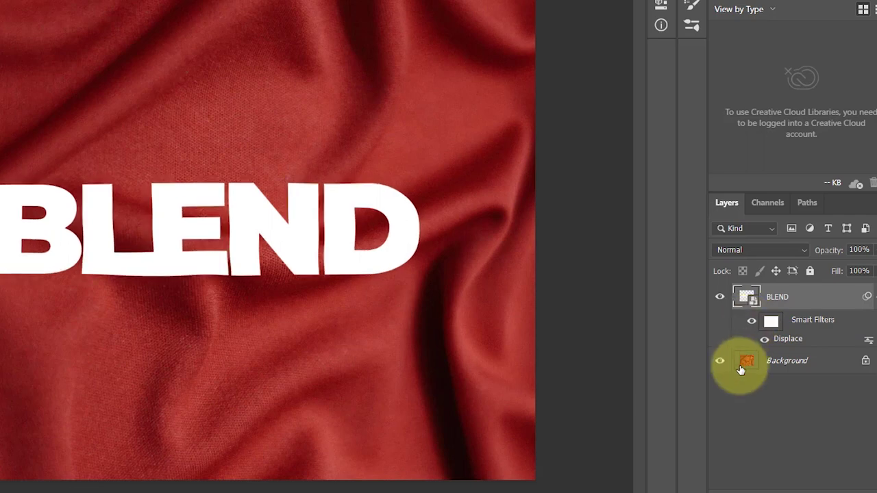
Redo twice and undo once to remove the Displace filter
key("ctrl+shift+z")
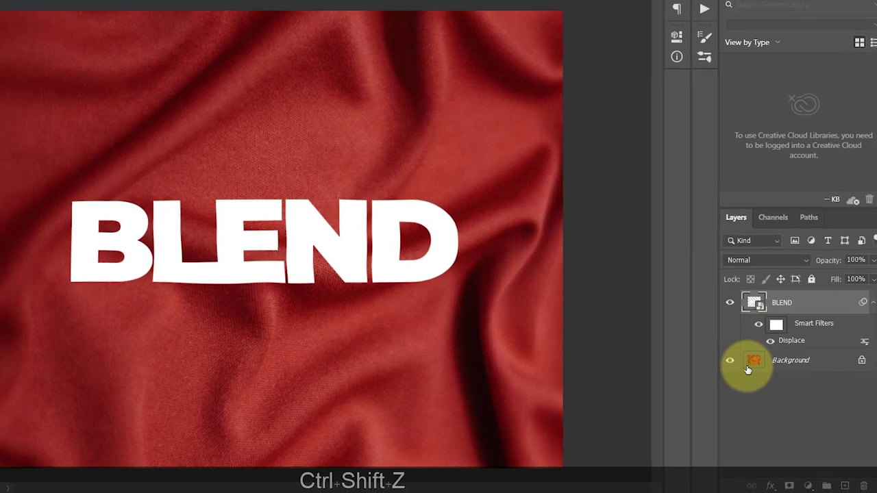
key("ctrl+shift+z")
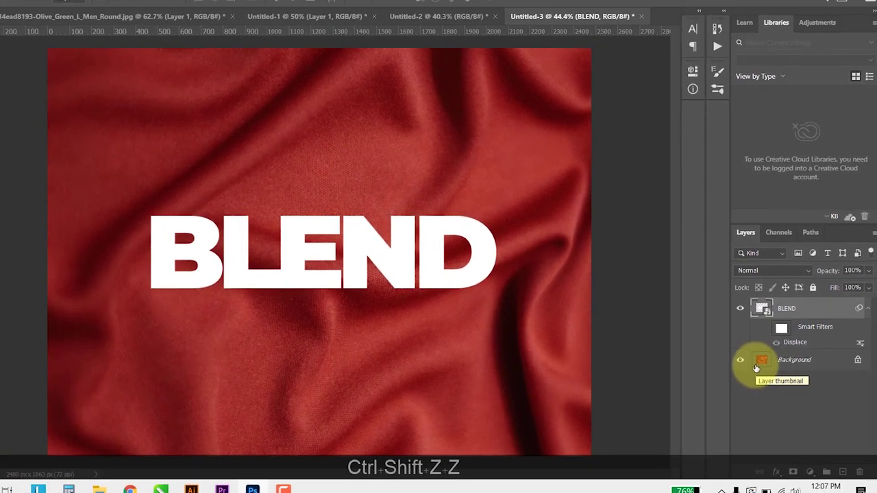
key("ctrl+z")
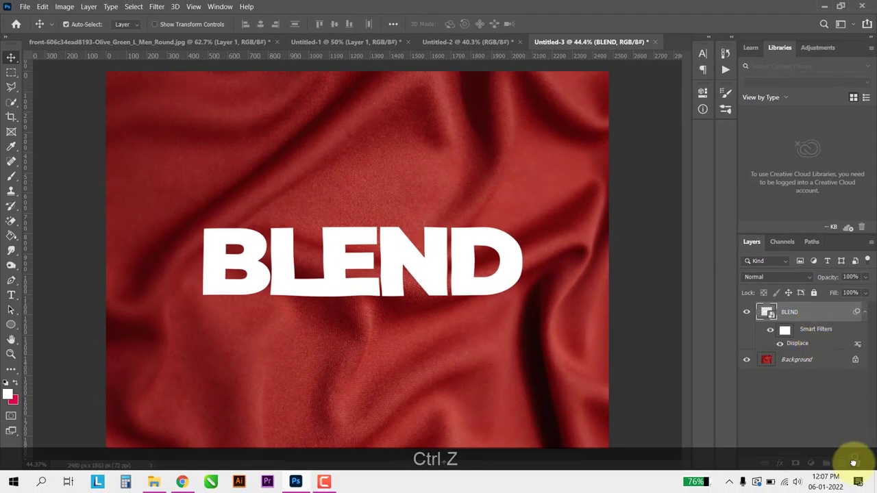
Reapply Displace at scale 40 horizontally and vertically with BLENDS.psd as the map
left_click(157, 7)
mouse_move(168, 149)
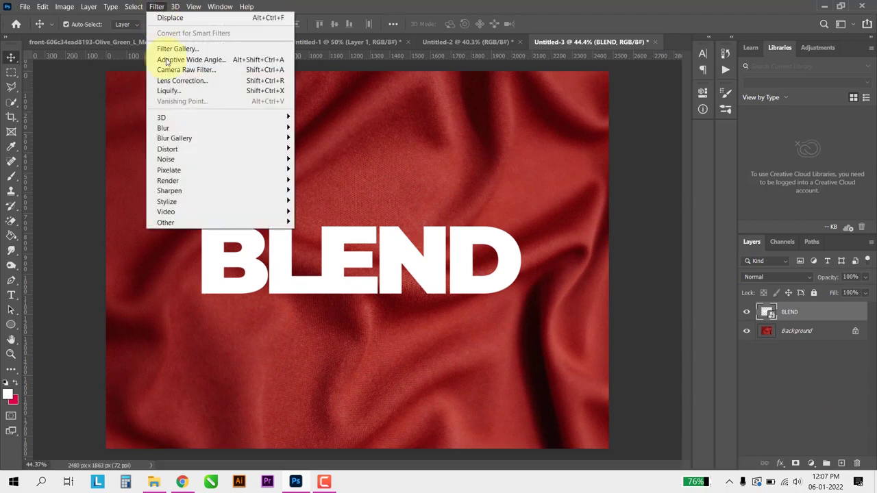
left_click(326, 227)
type("404")
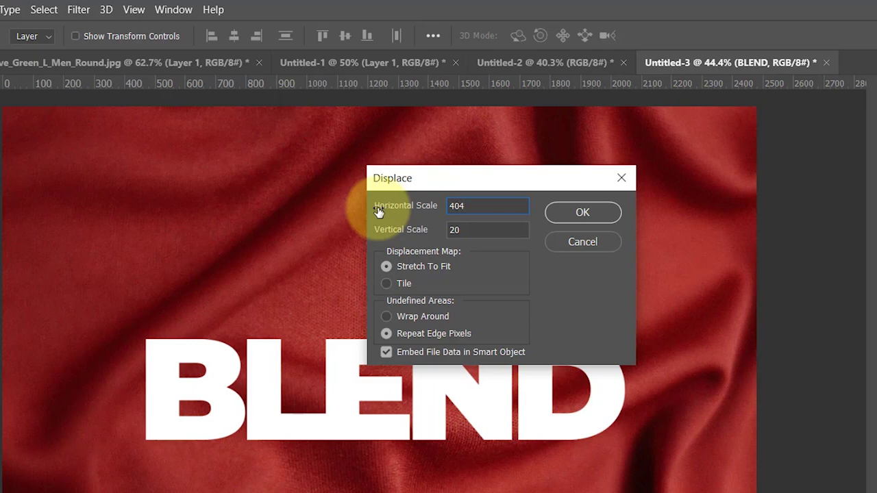
key("BackSpace")
key("Tab")
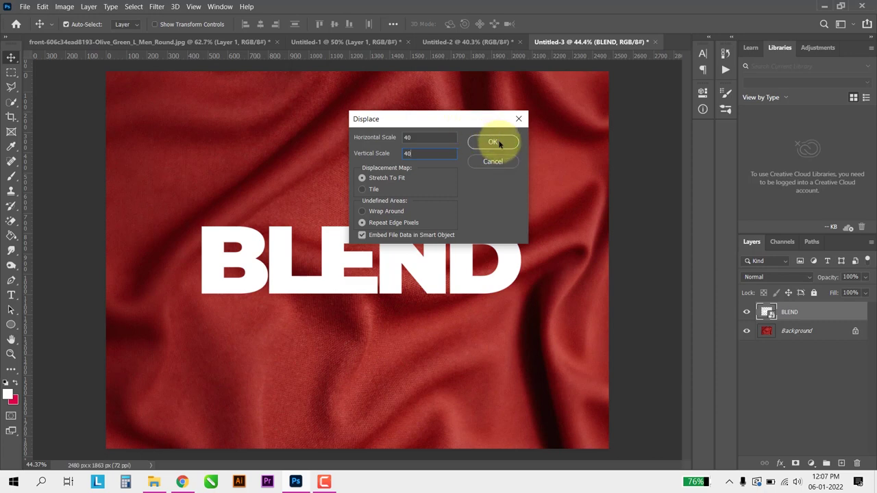
left_click(493, 143)
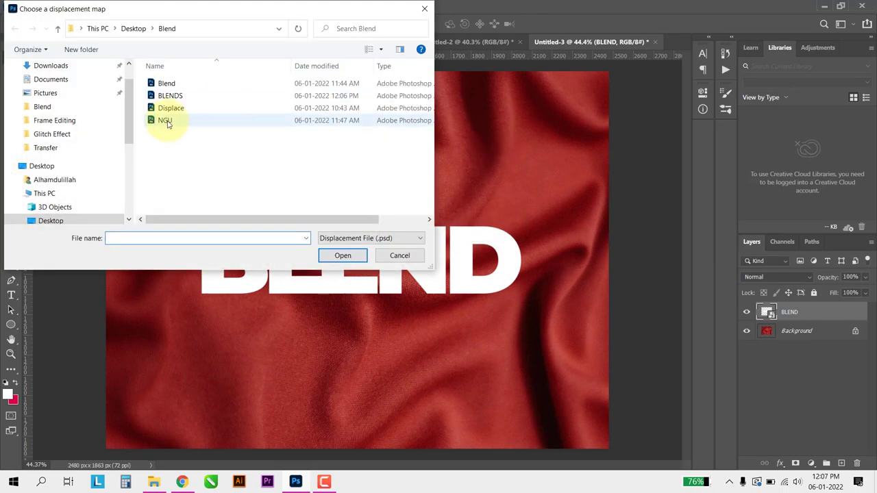
left_click(172, 97)
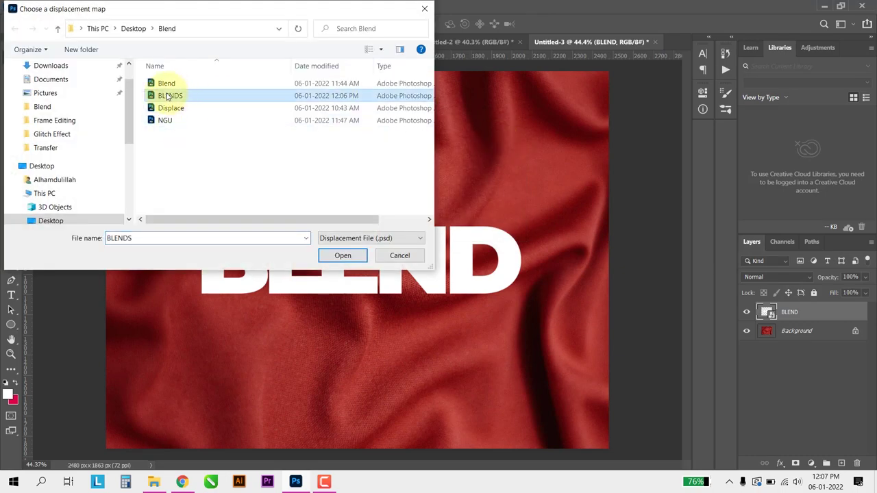
left_click(348, 257)
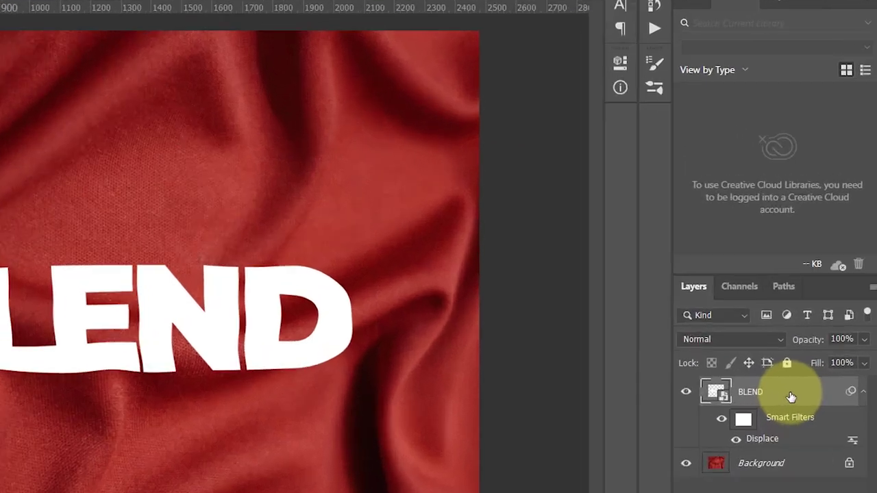
Split the BLEND layer's Underlying Layer black Blend If slider to 24/101
right_click(792, 397)
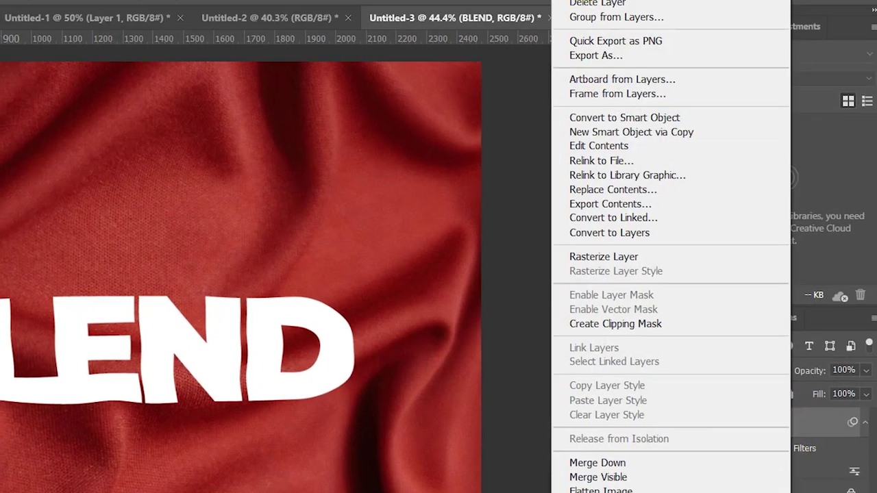
left_click(572, 8)
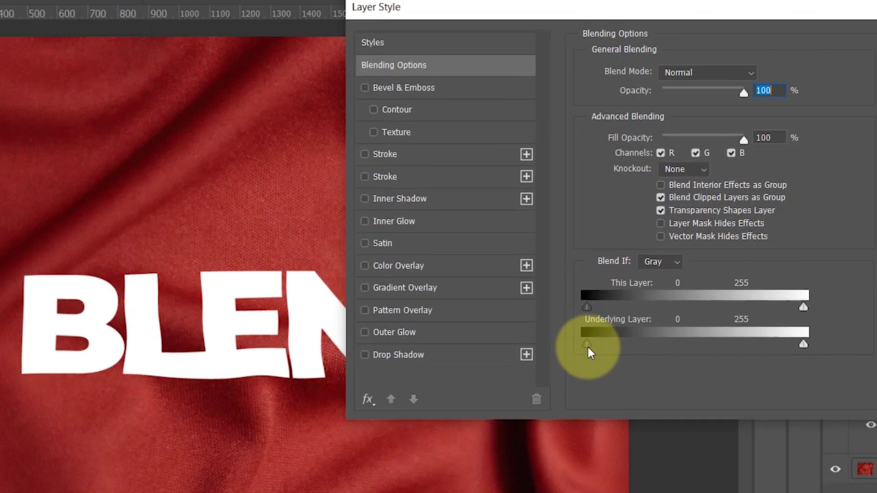
left_click_drag(606, 9, 699, 17)
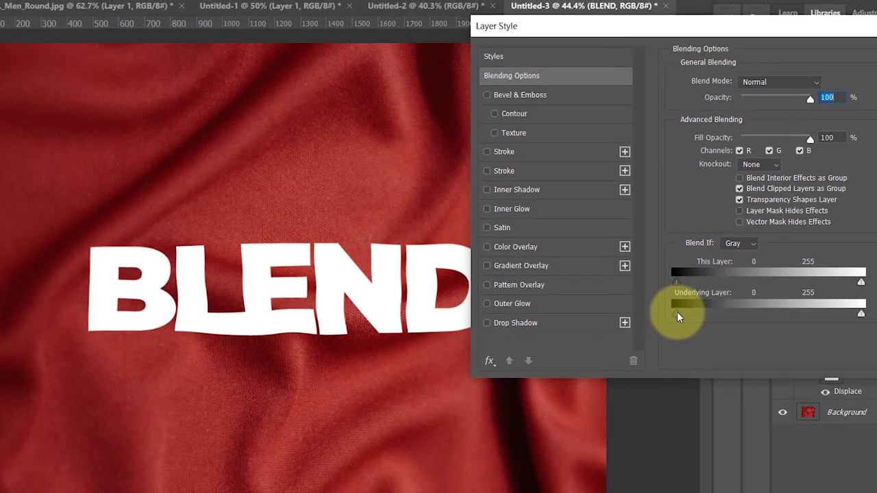
left_click_drag(677, 315, 704, 312)
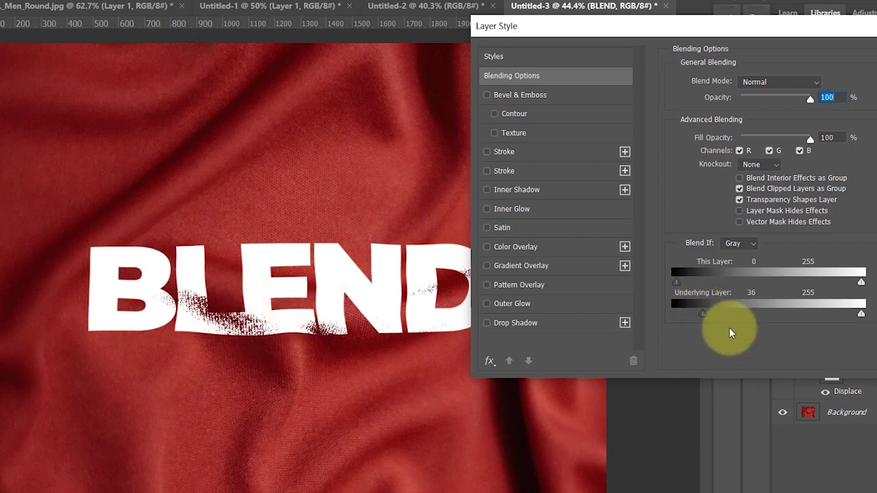
mouse_move(703, 315)
left_mouse_down()
mouse_move(707, 322)
mouse_move(696, 313)
left_mouse_up()
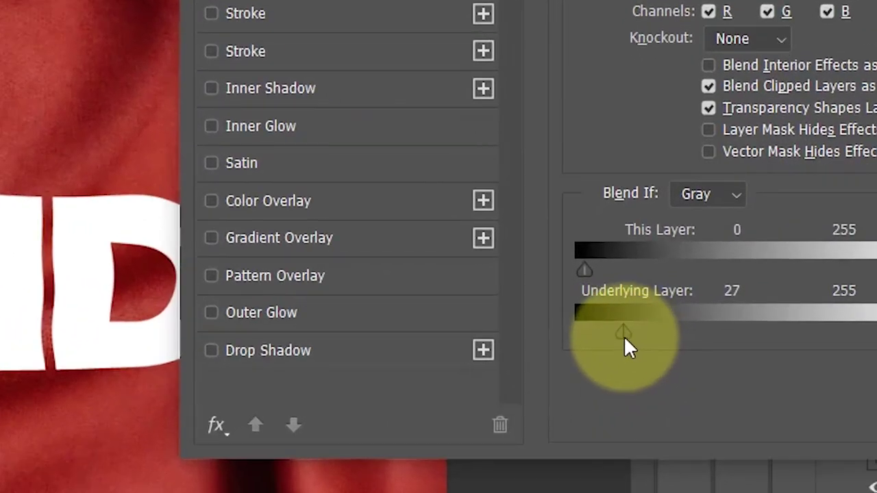
left_click_drag(623, 334, 679, 326)
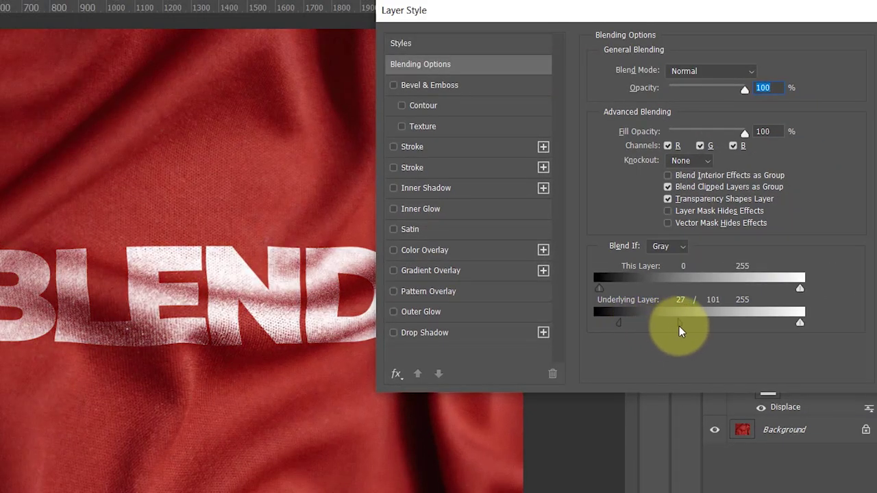
left_click_drag(618, 322, 619, 324)
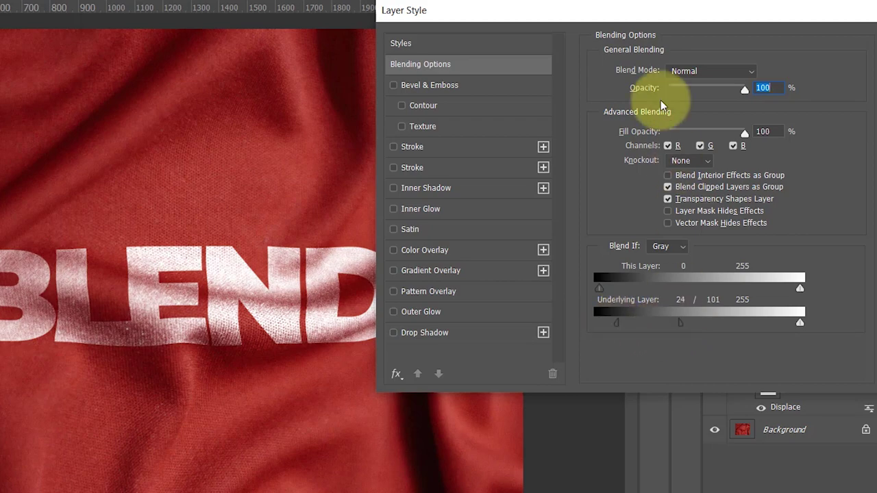
left_click_drag(644, 14, 446, 76)
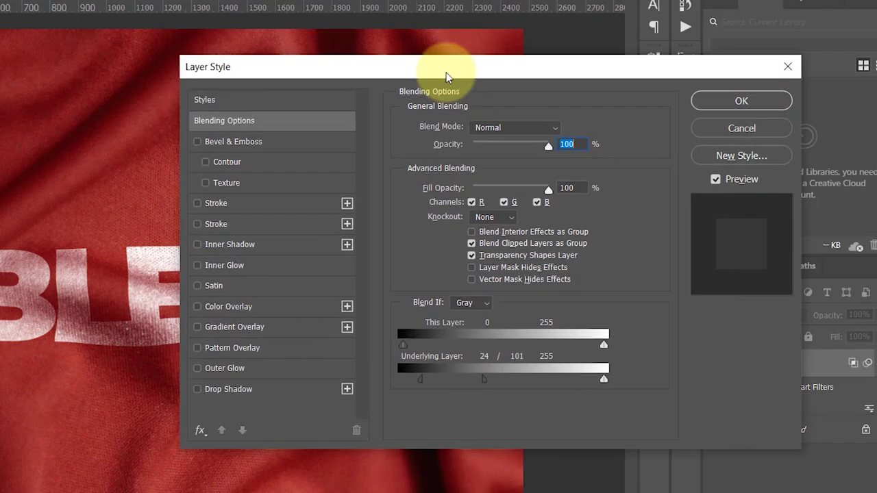
left_click(741, 101)
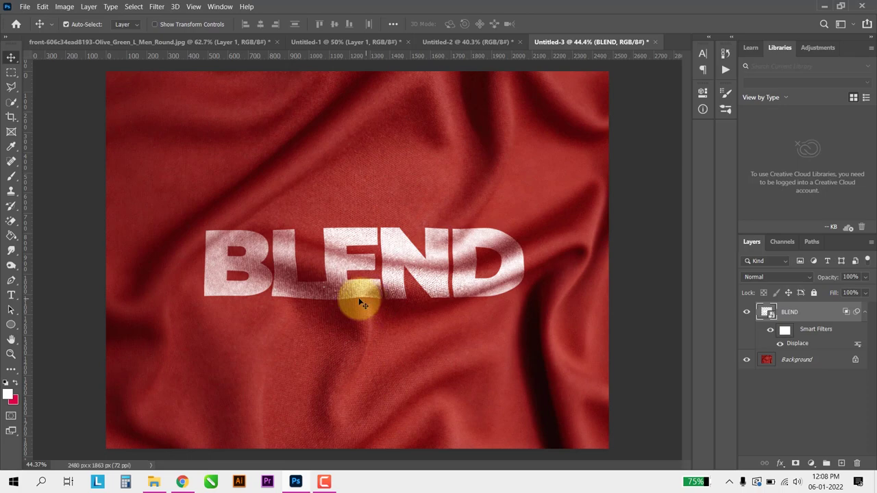
On the green t-shirt mockup, toggle the NEVER GIVE UP graphic's Displace smart filter off and on to compare
left_click(240, 42)
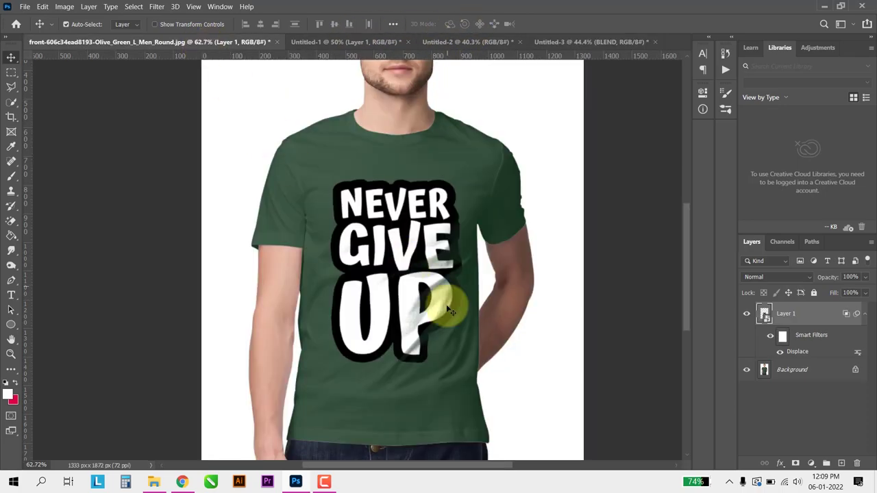
scroll(433, 317, "up", 3)
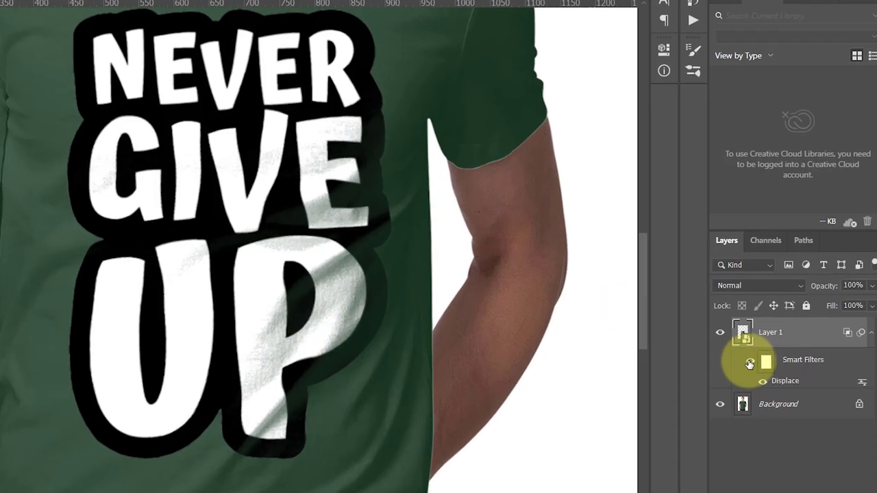
left_click(749, 363)
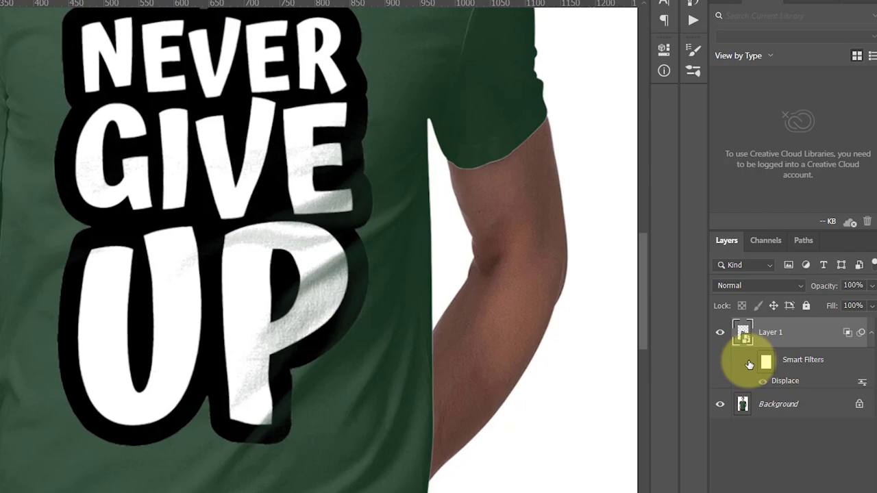
left_click(749, 363)
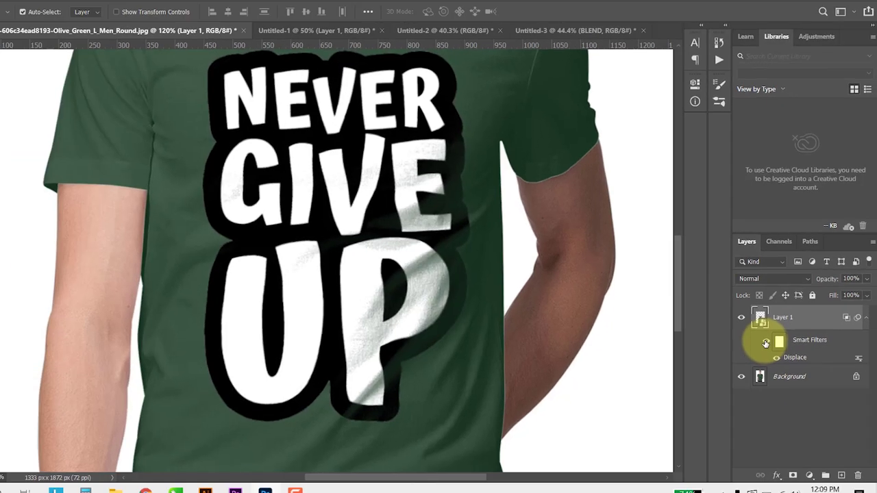